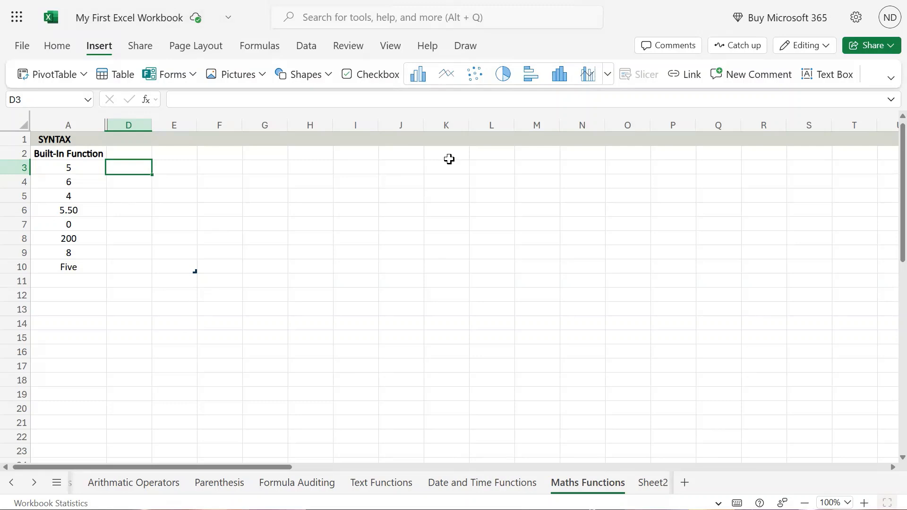
# Step: Enter the heading RAND in cell D2 and widen column D to roughly twice its width
pyautogui.click(138, 153)
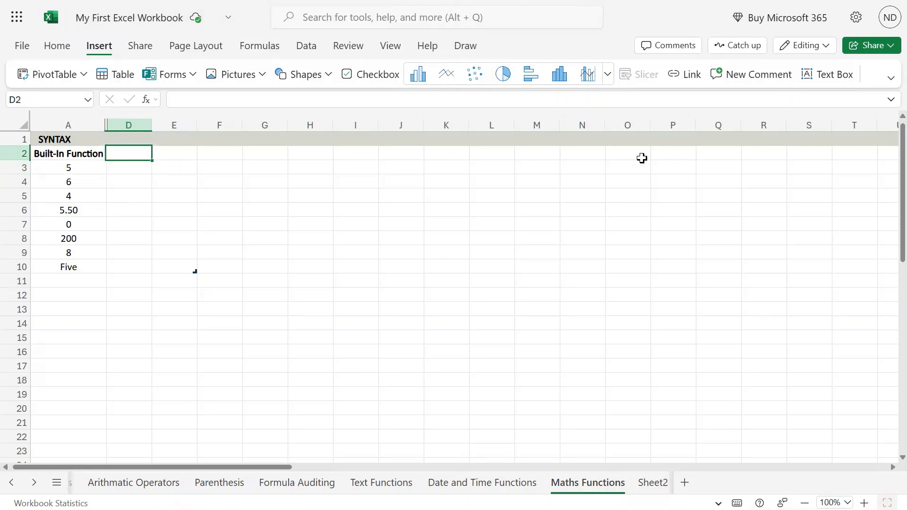
pyautogui.write('RAND')
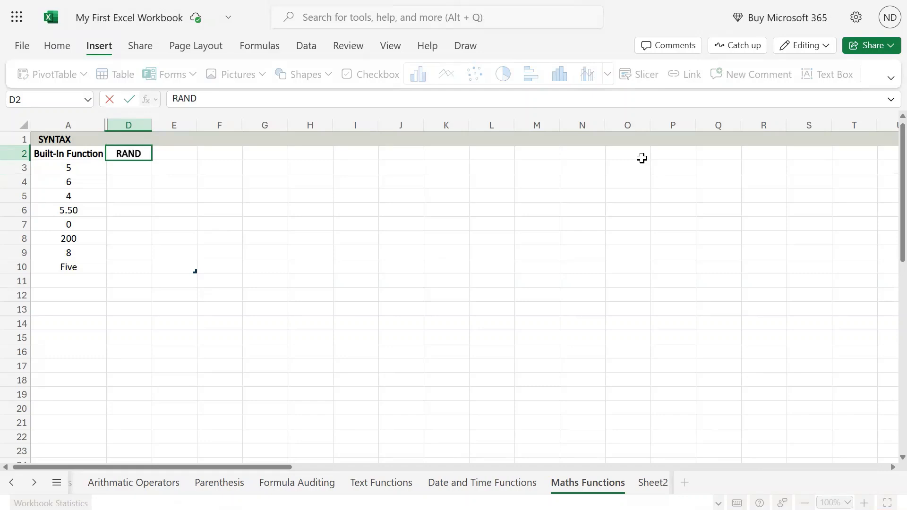
pyautogui.click(136, 123)
pyautogui.moveTo(153, 124); pyautogui.dragTo(210, 124)
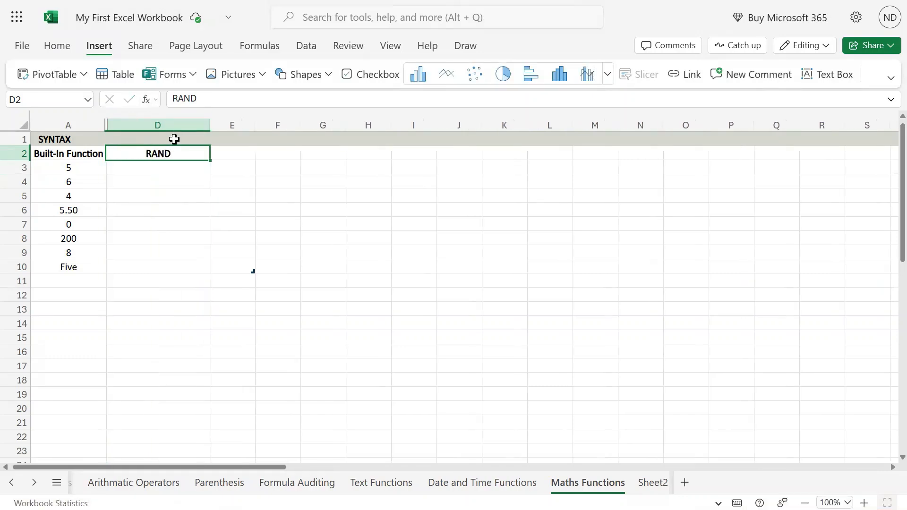
# Step: Exit full-screen view and enter the syntax text RAND() in cell D1
pyautogui.click(174, 138)
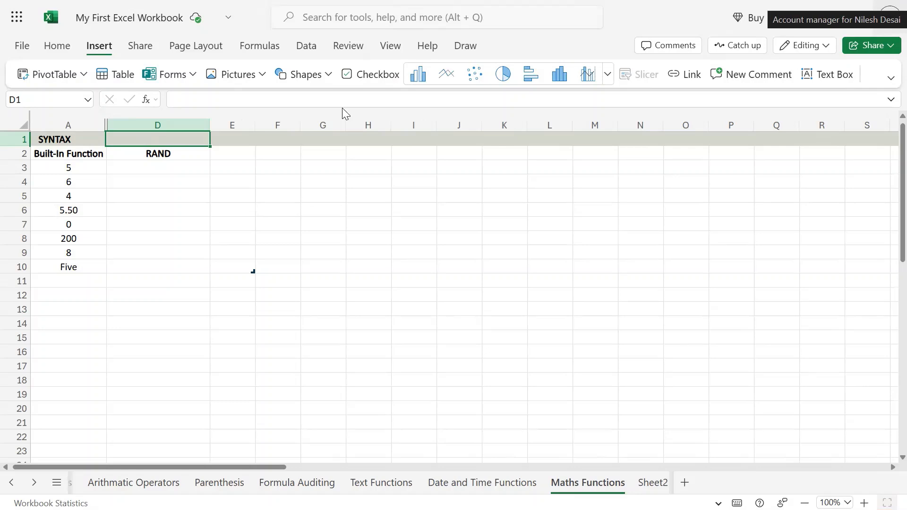
pyautogui.press('F11')
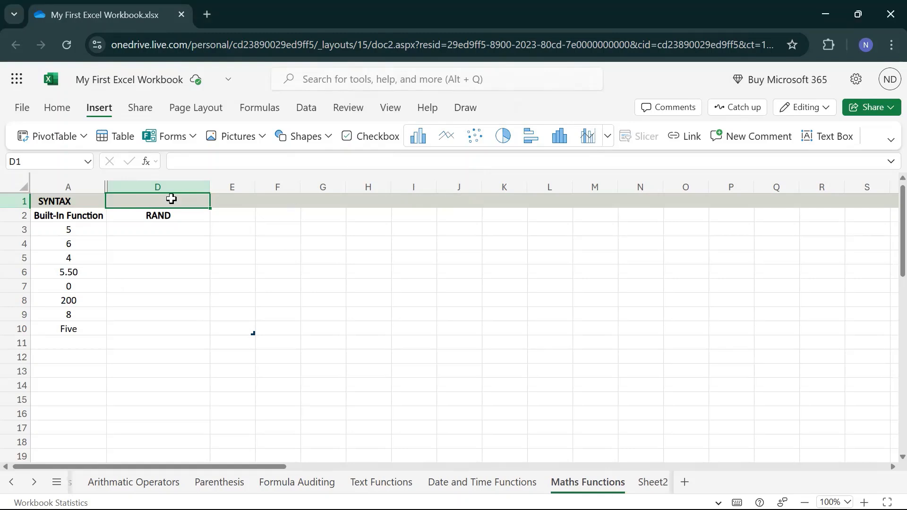
pyautogui.write('RAND')
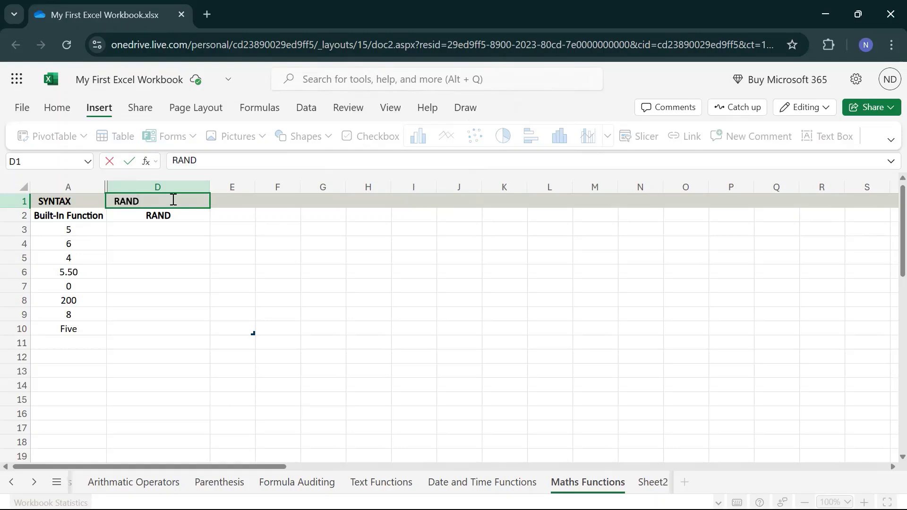
pyautogui.write('()')
pyautogui.press('Return')
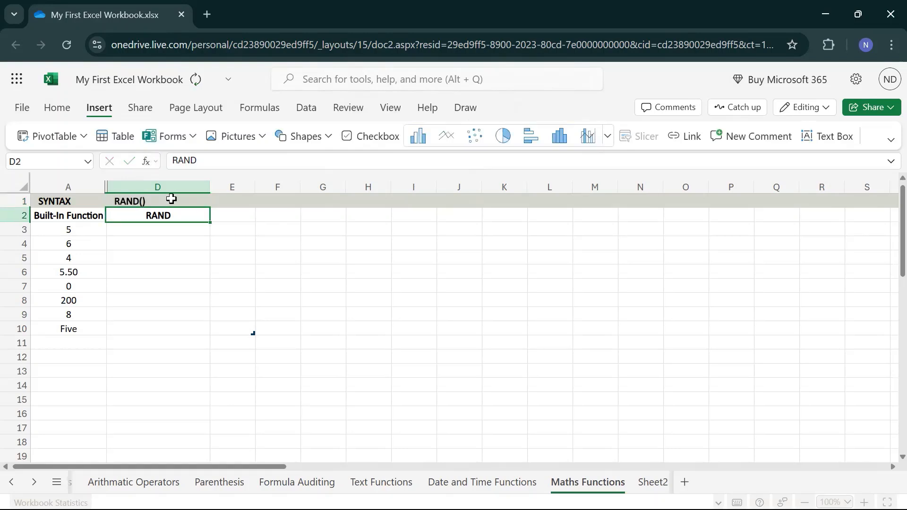
# Step: Hide columns B and C and adjust column D so its width fits the headings with some spare room
pyautogui.doubleClick(211, 183)
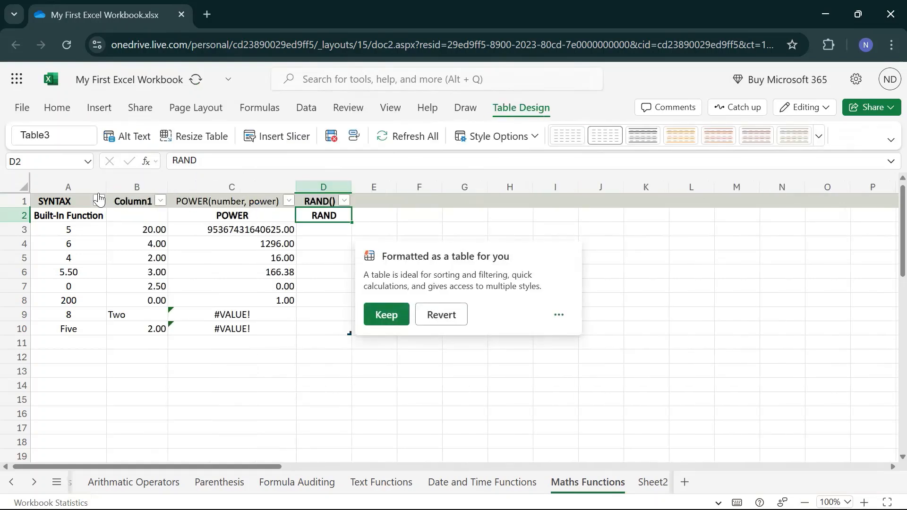
pyautogui.moveTo(125, 186); pyautogui.dragTo(195, 184)
pyautogui.rightClick(195, 184)
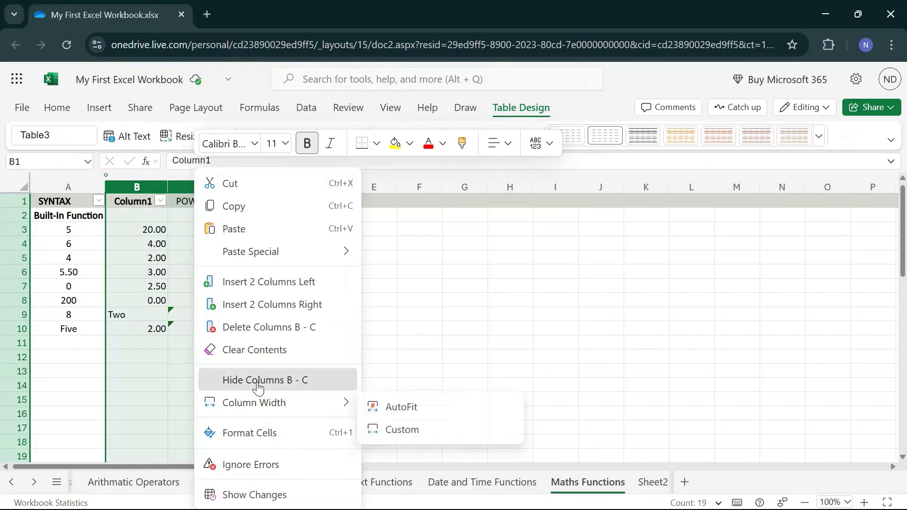
pyautogui.click(229, 381)
pyautogui.click(230, 329)
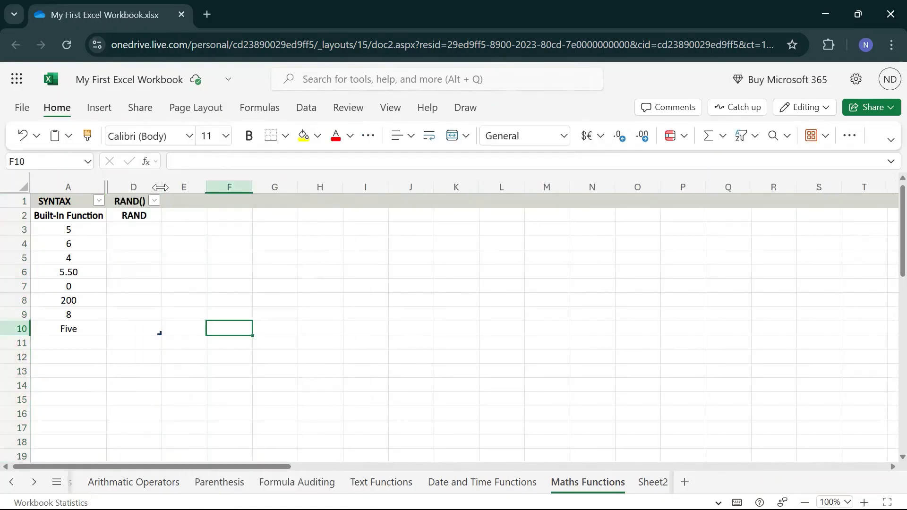
pyautogui.moveTo(162, 190); pyautogui.dragTo(184, 188)
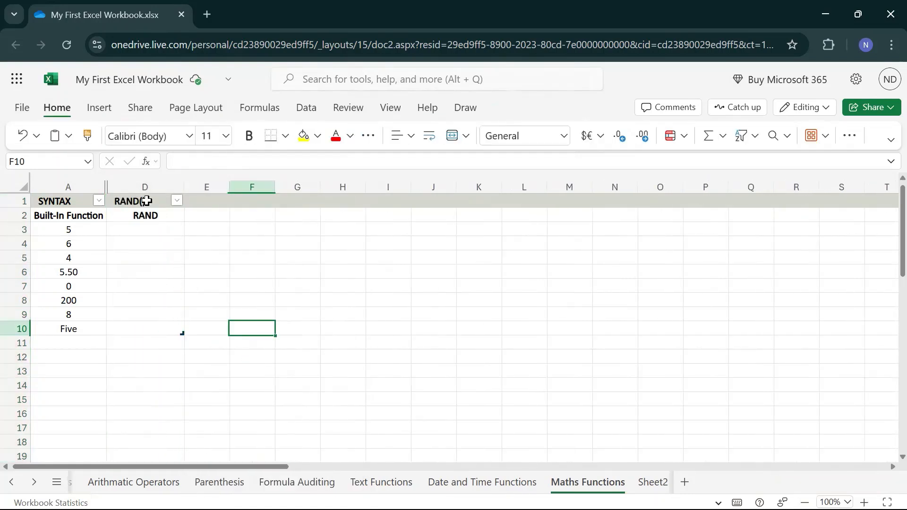
# Step: Remove the bold formatting from the RAND() syntax text in cell D1
pyautogui.click(145, 201)
pyautogui.hotkey('ctrl', 'b')
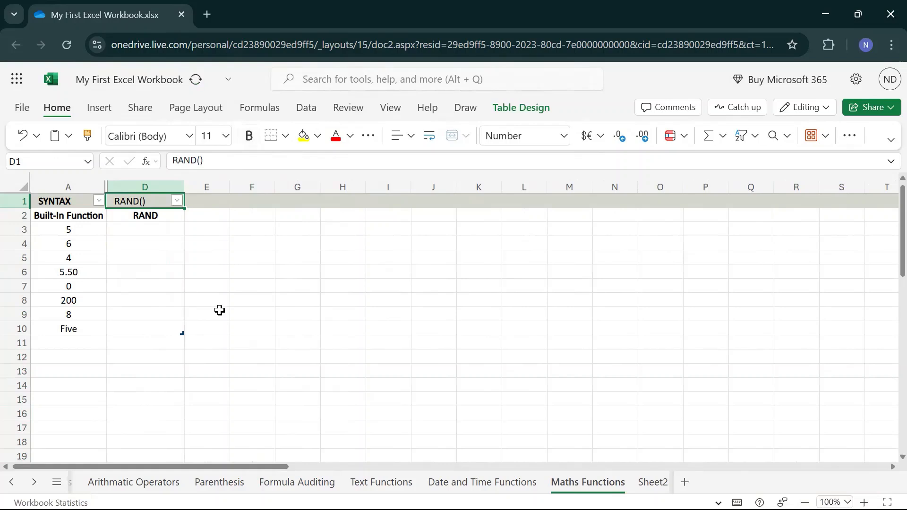
pyautogui.click(219, 311)
# Step: Copy column D's formatting to columns E through N with Format Painter
pyautogui.click(145, 186)
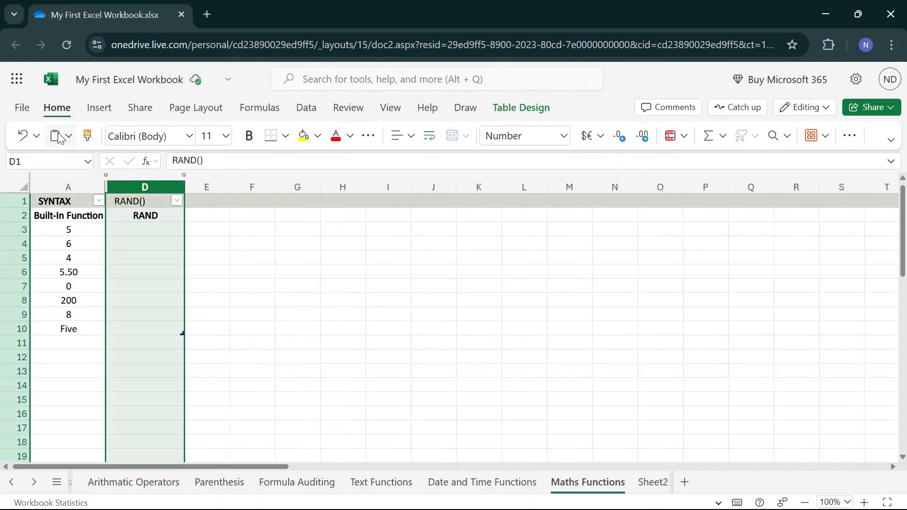
pyautogui.click(87, 136)
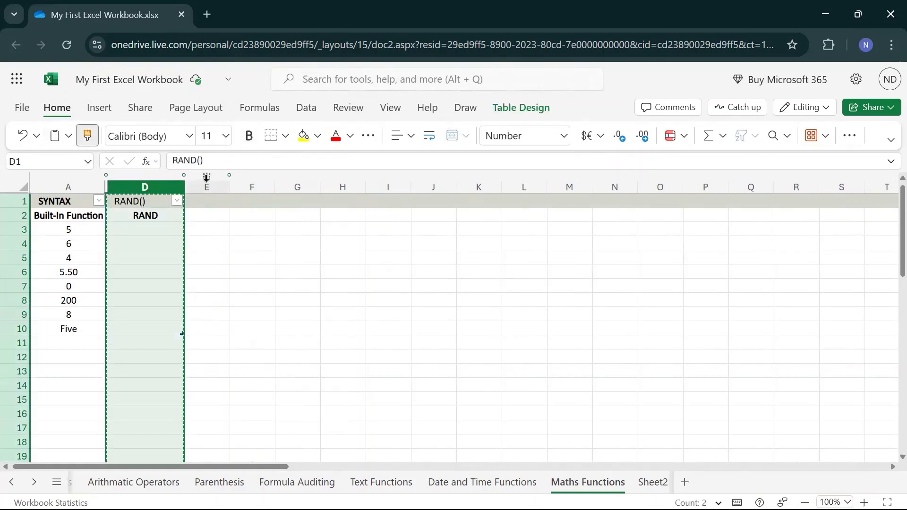
pyautogui.moveTo(204, 179); pyautogui.dragTo(622, 183)
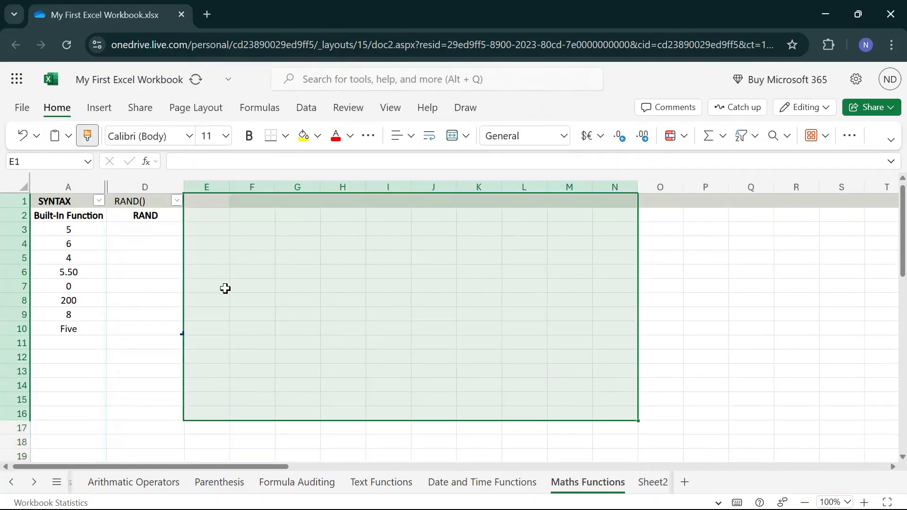
pyautogui.click(223, 290)
# Step: Enter the formula =RAND() in cell D3 under the RAND heading
pyautogui.click(143, 215)
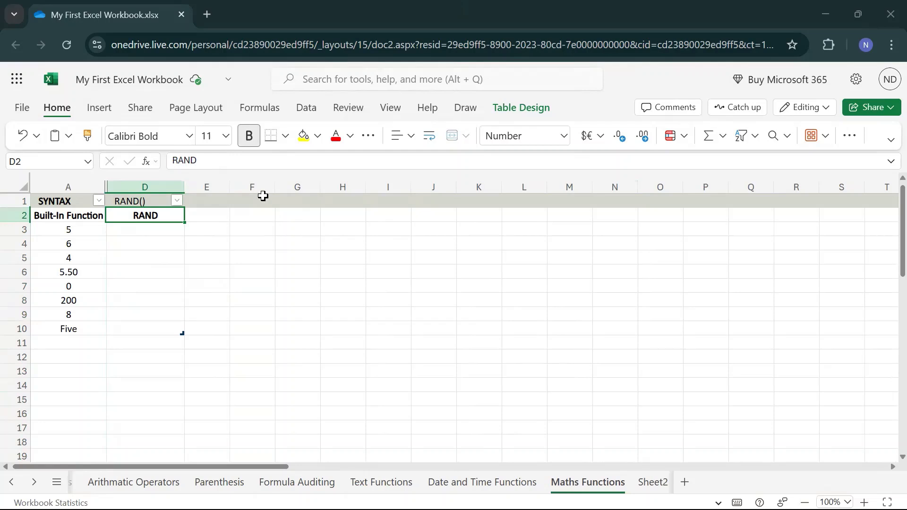
pyautogui.click(134, 233)
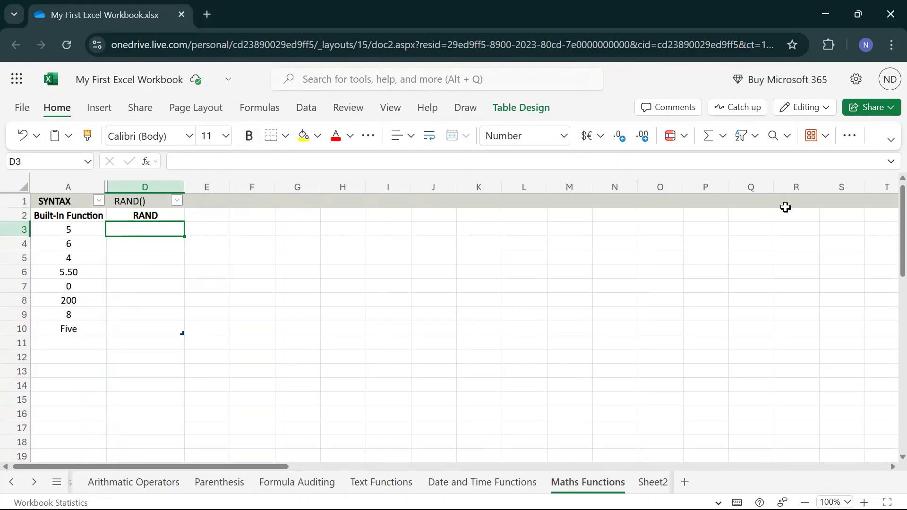
pyautogui.write('=rand')
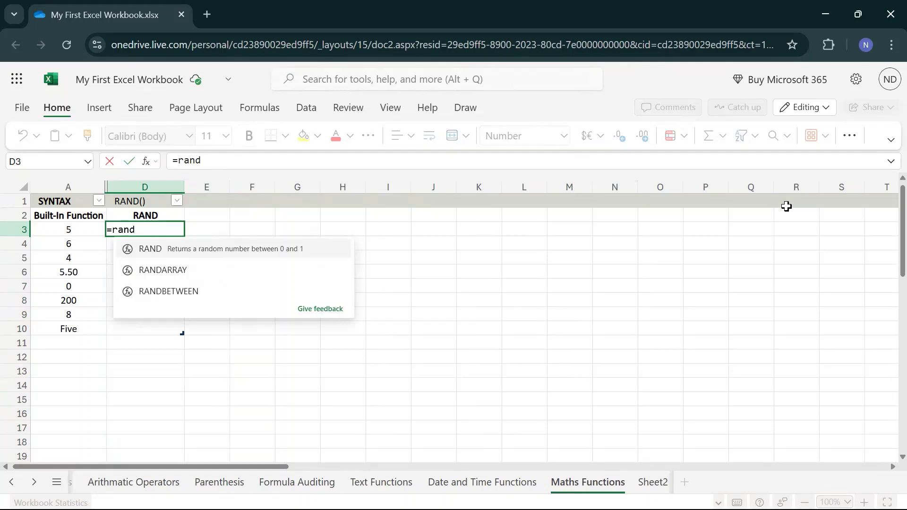
pyautogui.write('()')
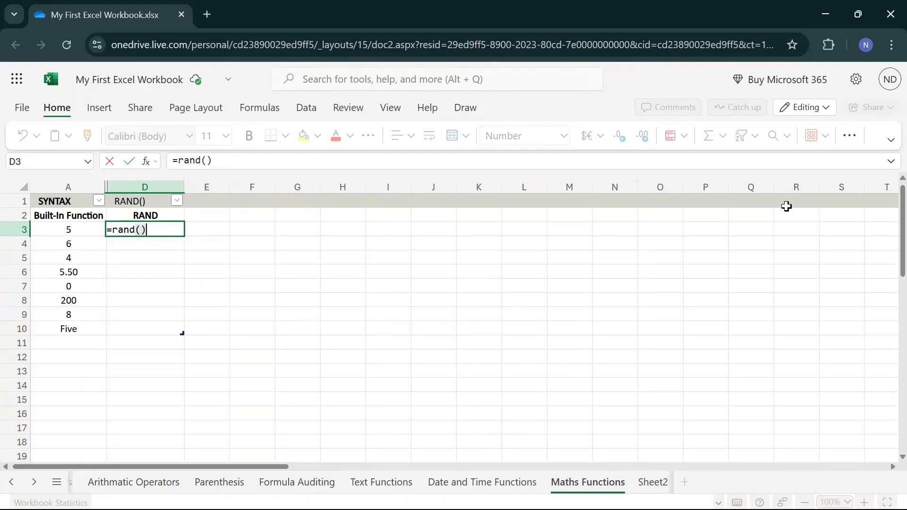
pyautogui.press('Return')
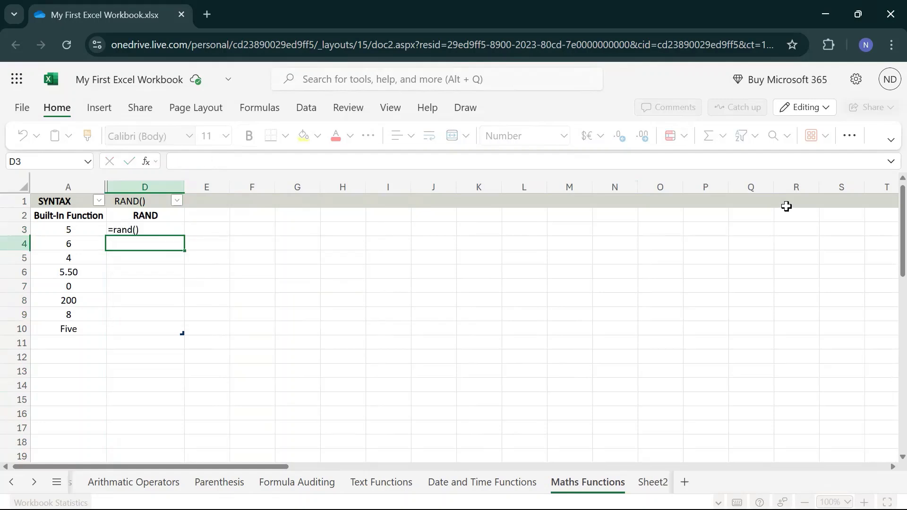
pyautogui.press('Up')
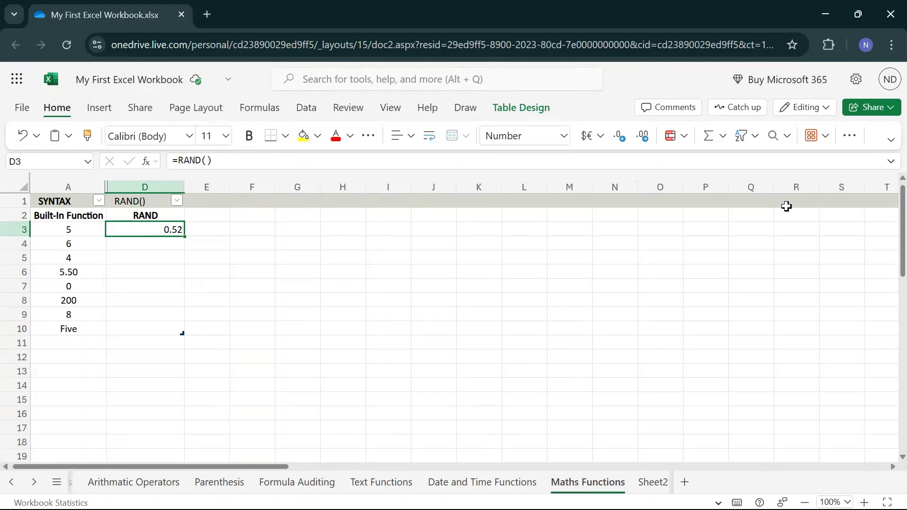
pyautogui.press('Up')
pyautogui.press('Down')
pyautogui.press('Down')
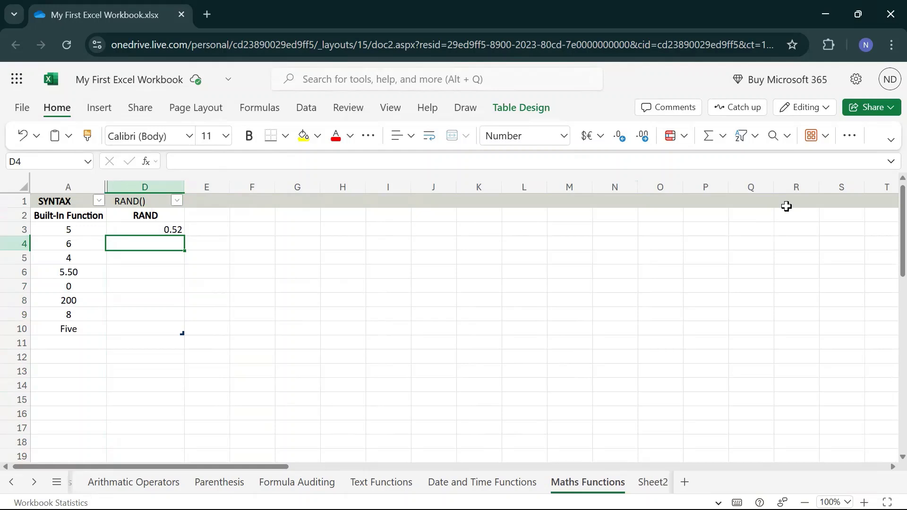
# Step: Re-enter the unchanged RAND formula in cell D3 several times to generate new random numbers
pyautogui.press('Up')
pyautogui.press('F2')
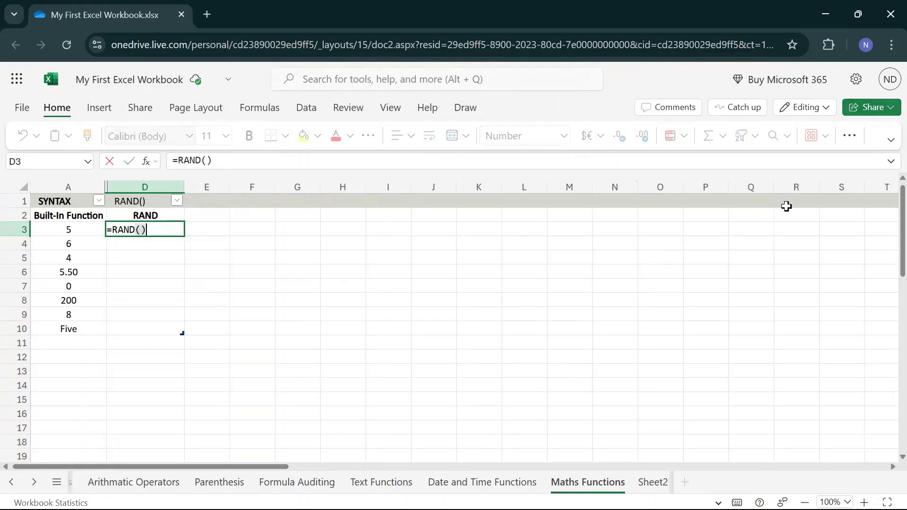
pyautogui.press('Return')
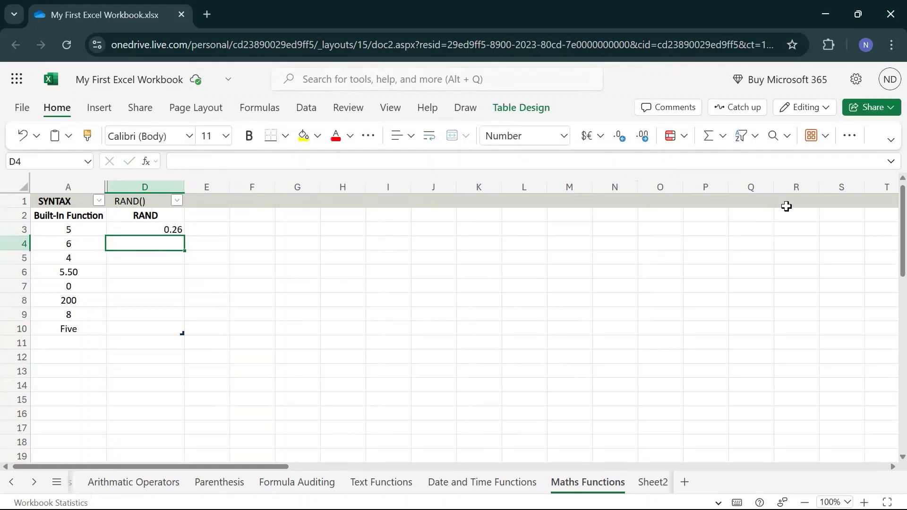
pyautogui.press('Up')
pyautogui.press('F2')
pyautogui.press('Return')
pyautogui.press('Up')
pyautogui.press('F2')
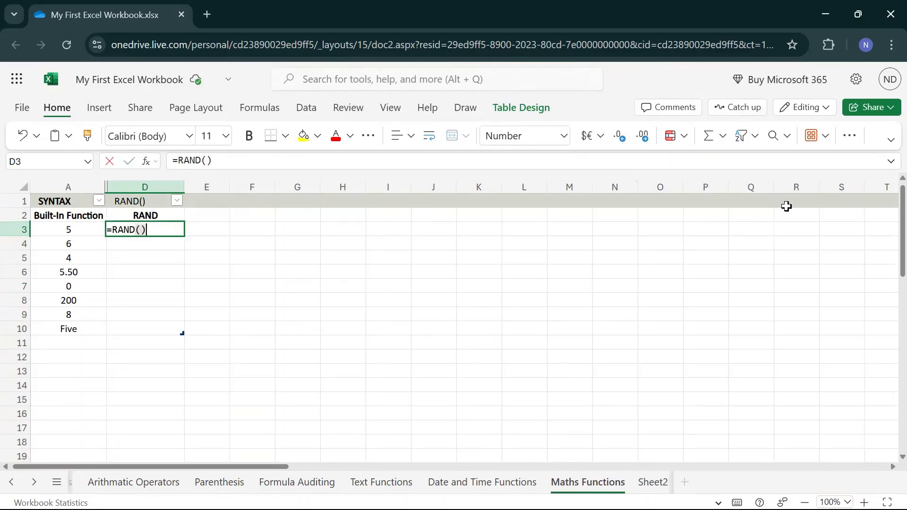
pyautogui.press('Return')
pyautogui.press('Up')
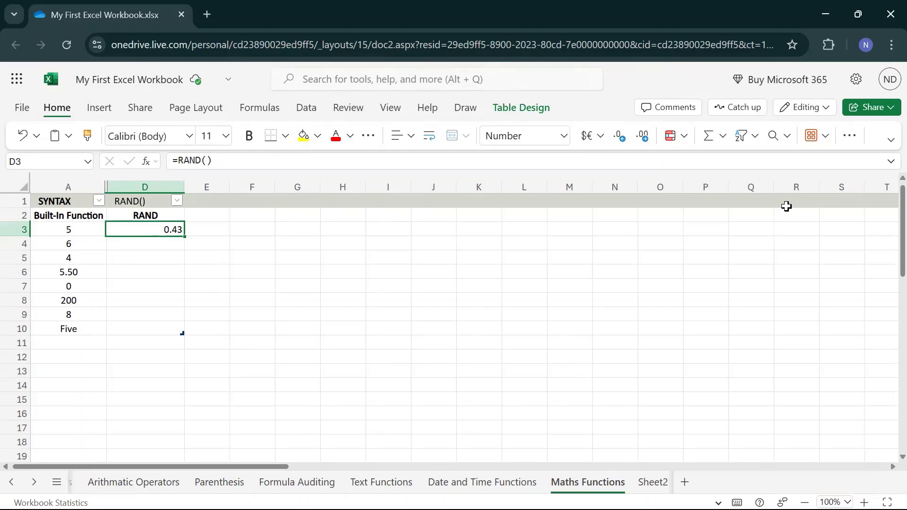
pyautogui.press('F2')
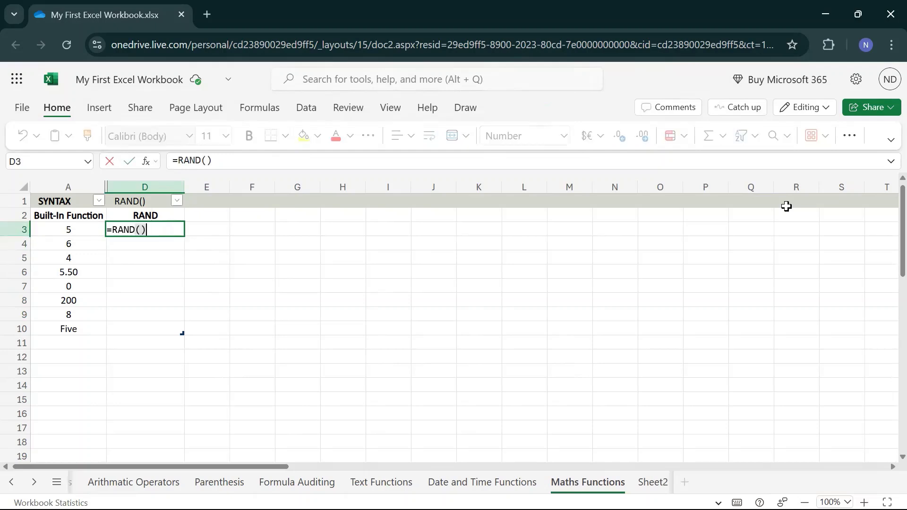
pyautogui.press('Return')
# Step: Copy the RAND formula from cell D3 and paste it down through cell D10
pyautogui.press('Up')
pyautogui.hotkey('ctrl', 'c')
pyautogui.hotkey('shift', 'Down')
pyautogui.hotkey('shift', 'Down')
pyautogui.hotkey('shift', 'Down')
pyautogui.hotkey('shift', 'Down')
pyautogui.hotkey('shift', 'Down')
pyautogui.hotkey('shift', 'Down')
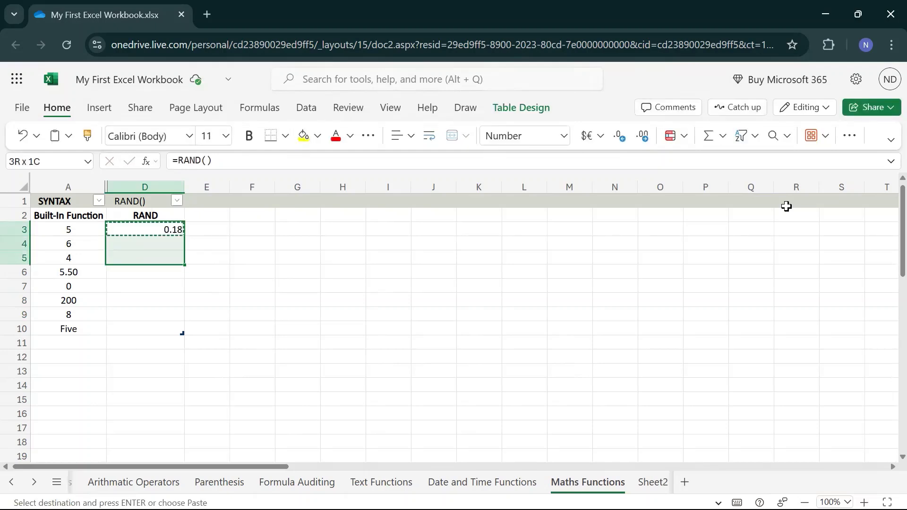
pyautogui.hotkey('shift', 'Down')
pyautogui.hotkey('ctrl', 'v')
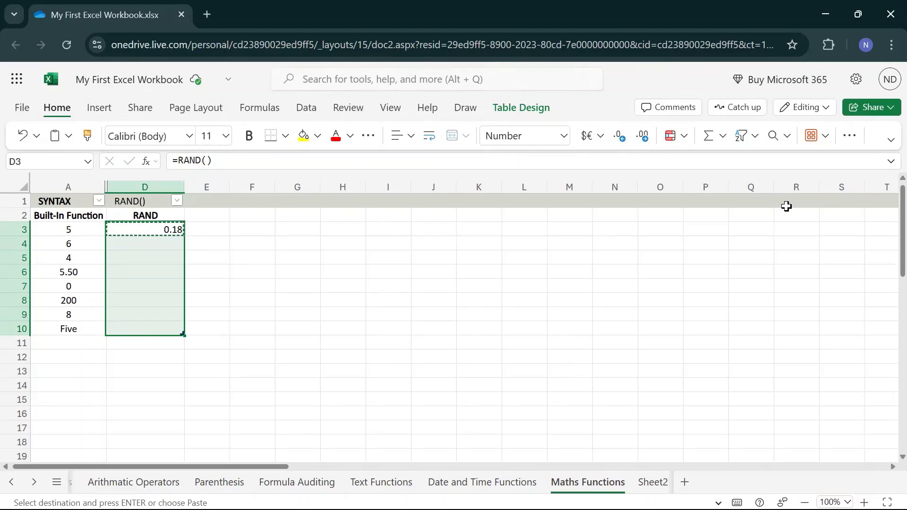
# Step: Examine the copied RAND formulas and their values in the cells of column D
pyautogui.press('Up')
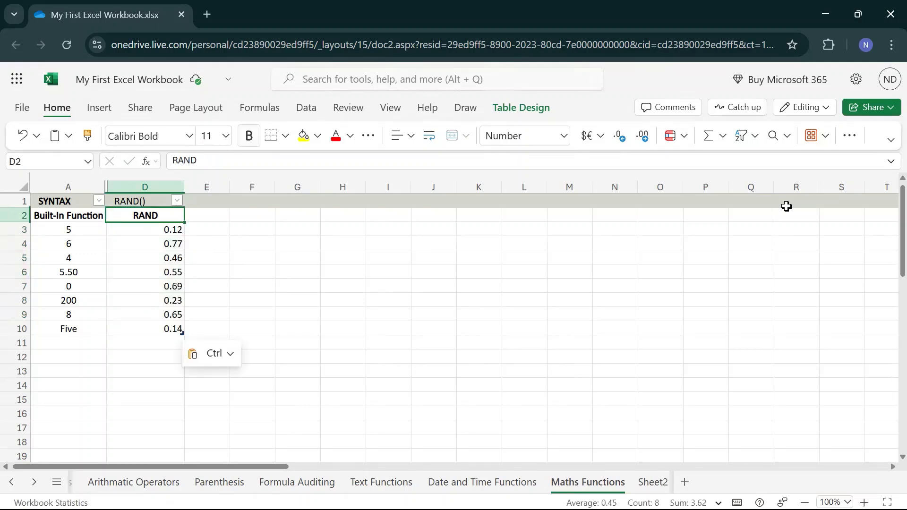
pyautogui.press('Down')
pyautogui.press('Down')
pyautogui.press('Down')
pyautogui.press('Down')
pyautogui.press('Down')
pyautogui.press('Down')
pyautogui.press('Down')
pyautogui.press('Down')
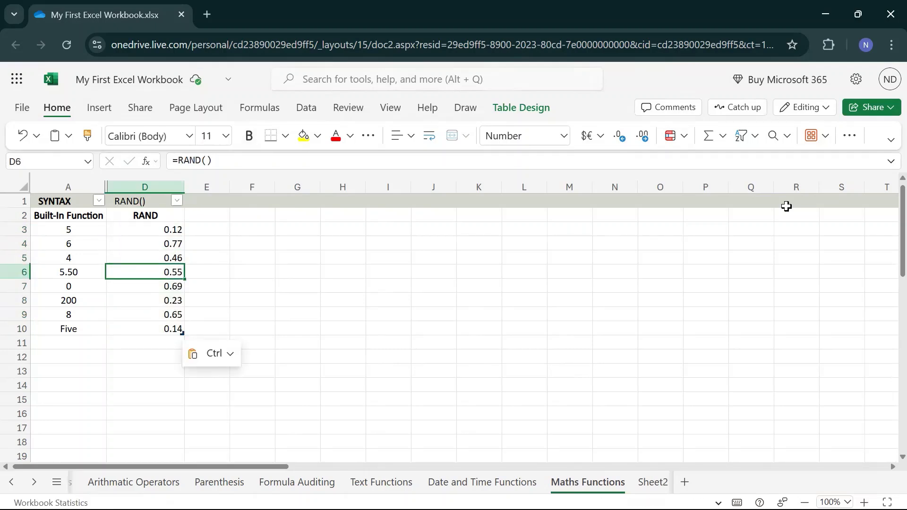
pyautogui.press('Up')
pyautogui.press('Up')
pyautogui.press('Up')
pyautogui.press('Up')
pyautogui.press('Up')
pyautogui.press('Up')
pyautogui.press('Up')
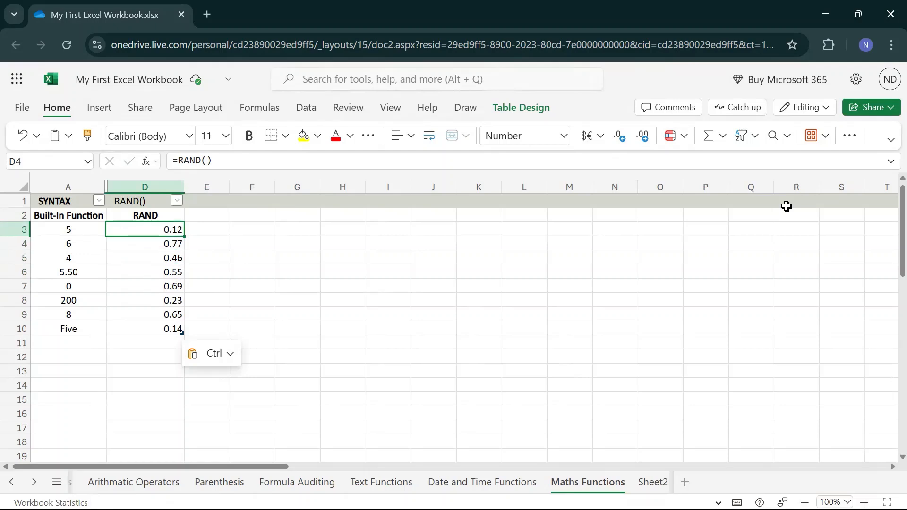
# Step: Recalculate all the random numbers in D3:D10 by re-entering the D3 formula, and review them down to D10
pyautogui.press('F2')
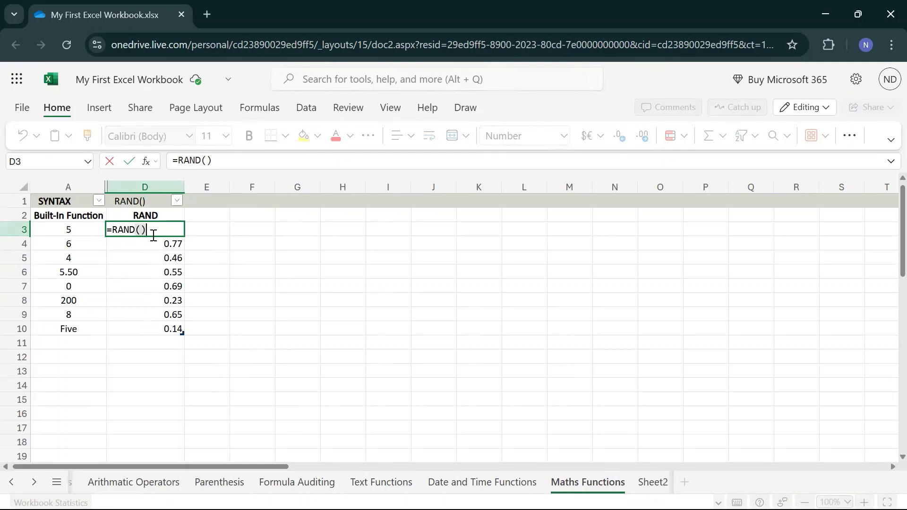
pyautogui.press('Return')
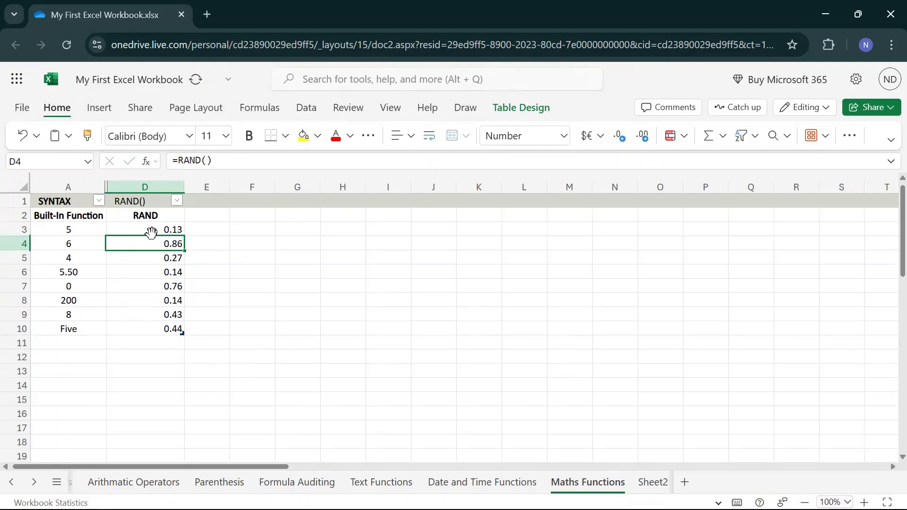
pyautogui.press('Return')
pyautogui.press('Down')
pyautogui.press('Down')
pyautogui.press('Down')
pyautogui.press('Down')
pyautogui.press('Down')
pyautogui.press('Down')
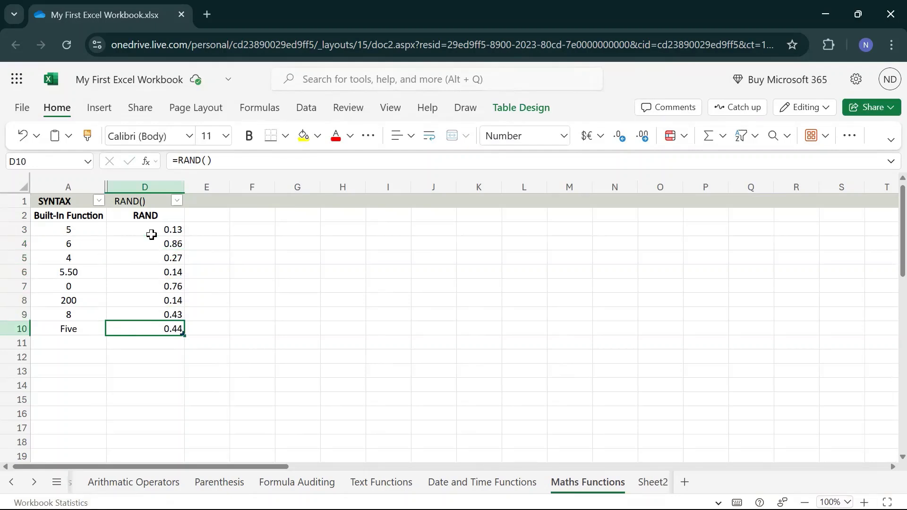
# Step: Re-enter the unchanged RAND formula in cell D3 twice to regenerate the random numbers in D3:D10
pyautogui.press('Up')
pyautogui.press('Up')
pyautogui.press('Up')
pyautogui.press('Up')
pyautogui.press('Up')
pyautogui.press('Up')
pyautogui.press('Up')
pyautogui.press('Up')
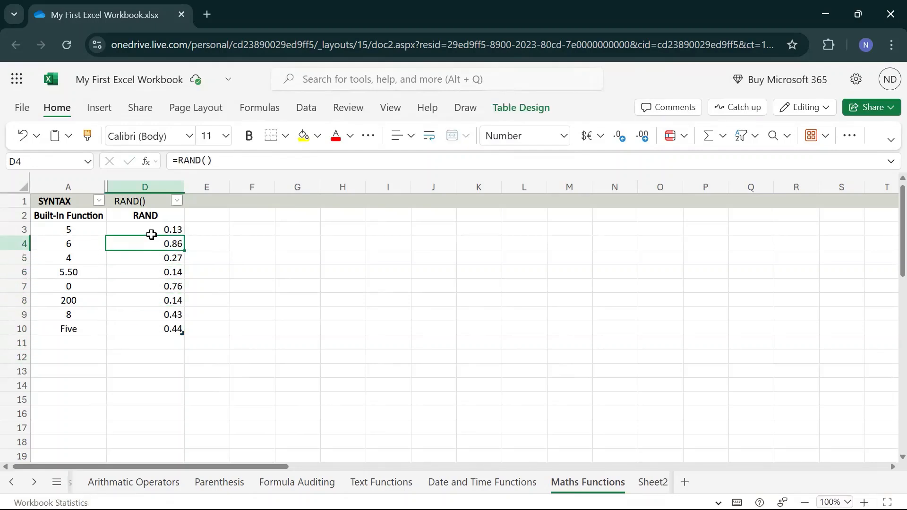
pyautogui.doubleClick(151, 235)
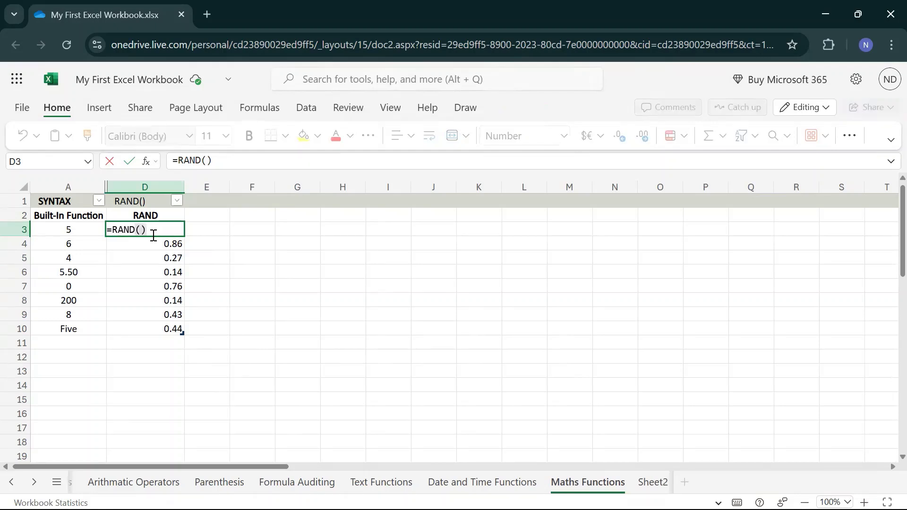
pyautogui.press('Return')
pyautogui.press('Down')
pyautogui.press('Down')
pyautogui.press('Up')
pyautogui.press('Up')
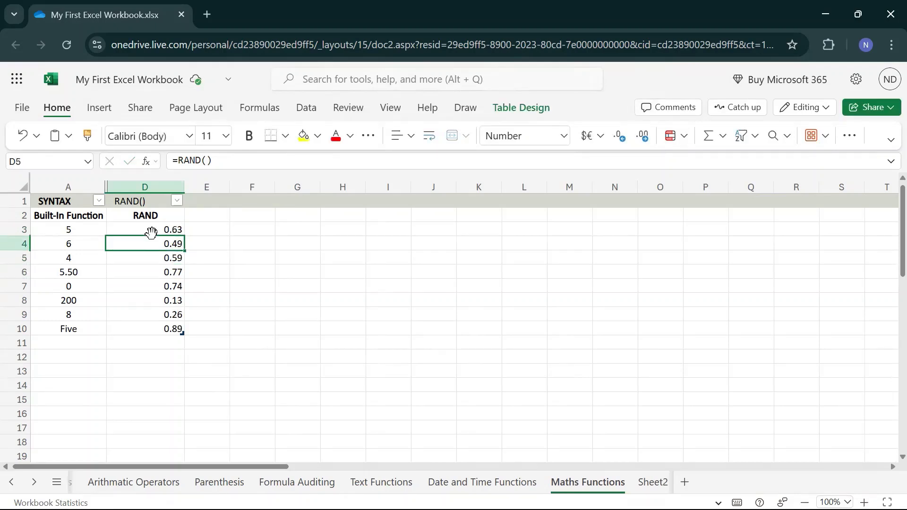
pyautogui.press('Up')
pyautogui.doubleClick(151, 235)
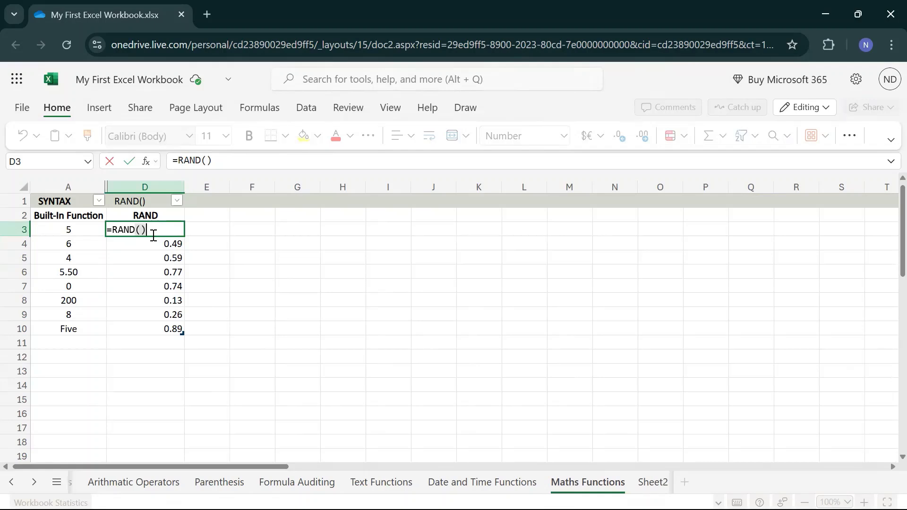
pyautogui.press('Return')
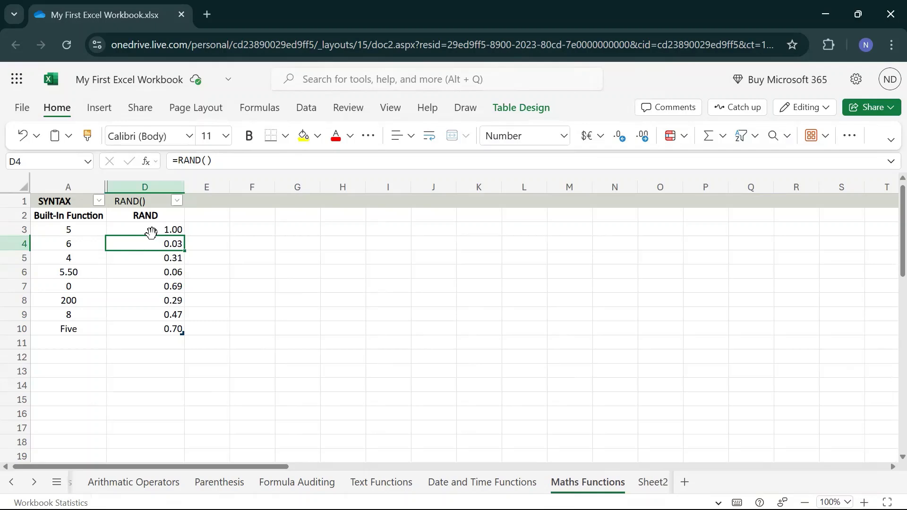
# Step: Enter a ROUND formula in cell E3 that references the RAND value in D3, without a num_digits argument
pyautogui.click(151, 233)
pyautogui.hotkey('ctrl', 'shift', 'Down')
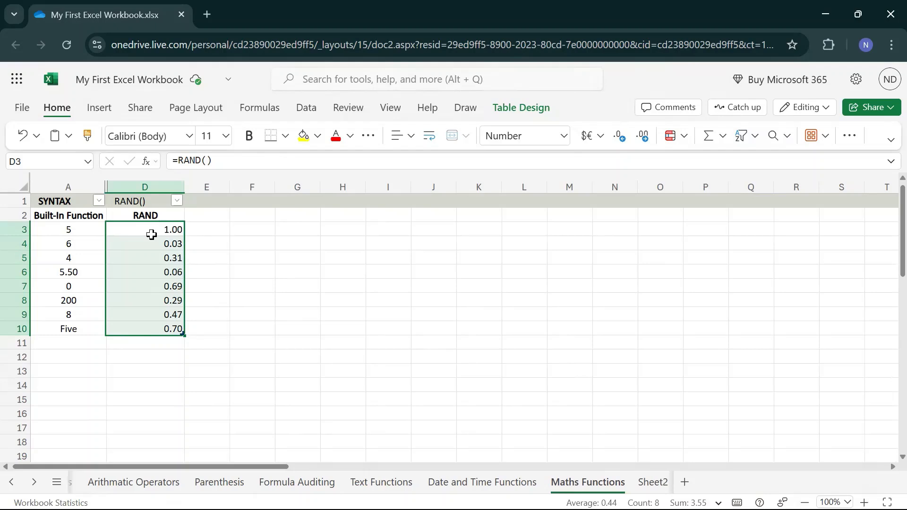
pyautogui.press('Right')
pyautogui.write('=')
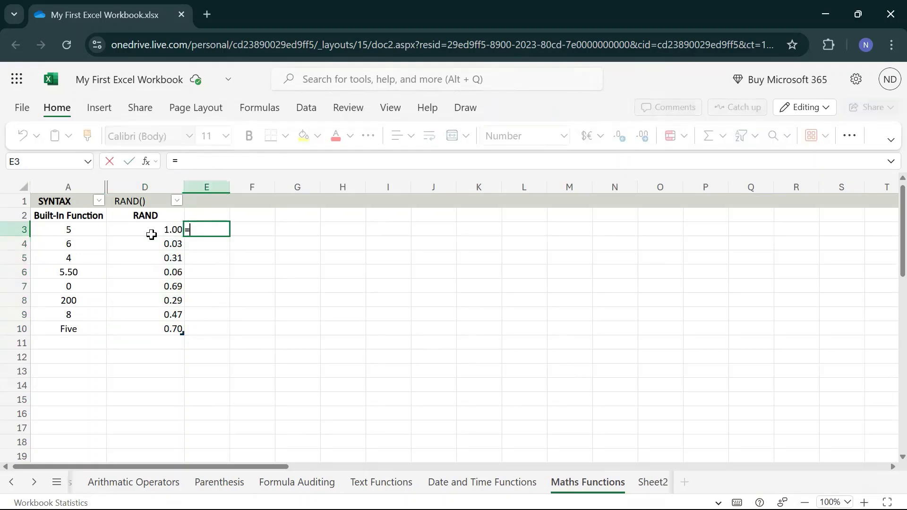
pyautogui.write('round')
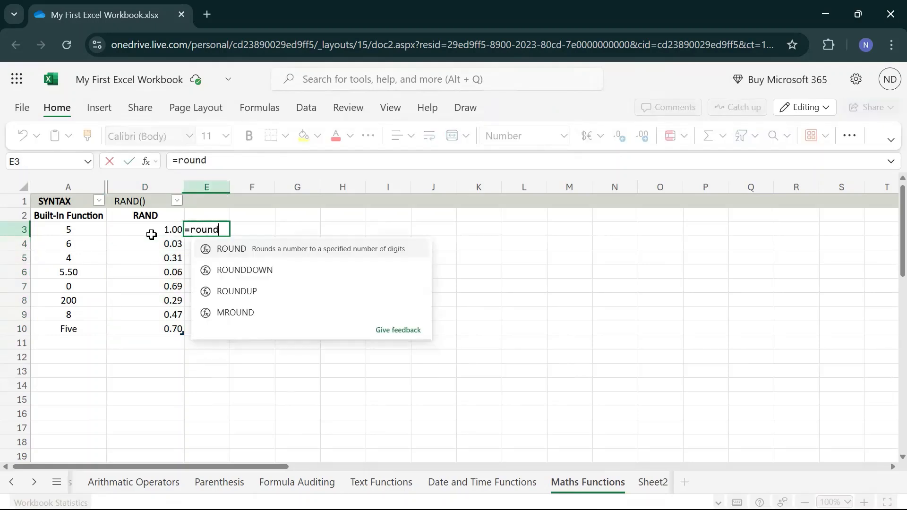
pyautogui.press('Tab')
pyautogui.click(152, 235)
pyautogui.press('Return')
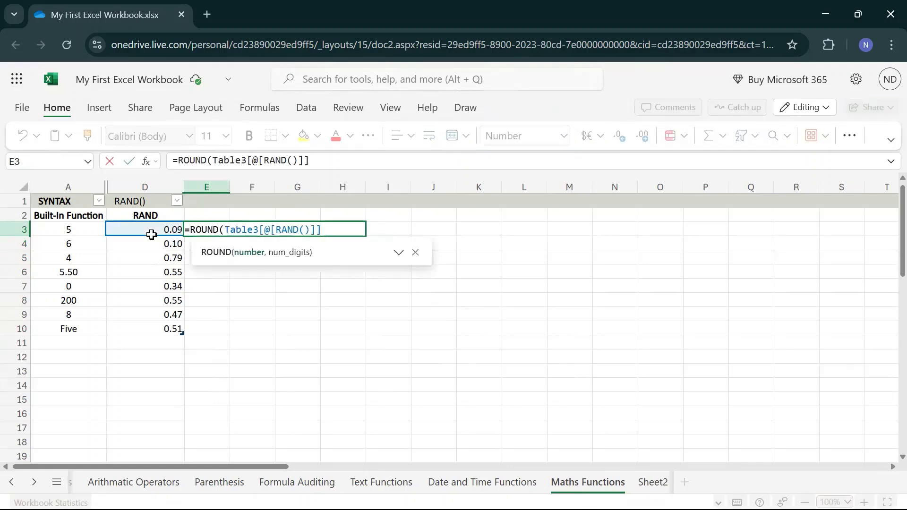
pyautogui.write(')')
pyautogui.press('Return')
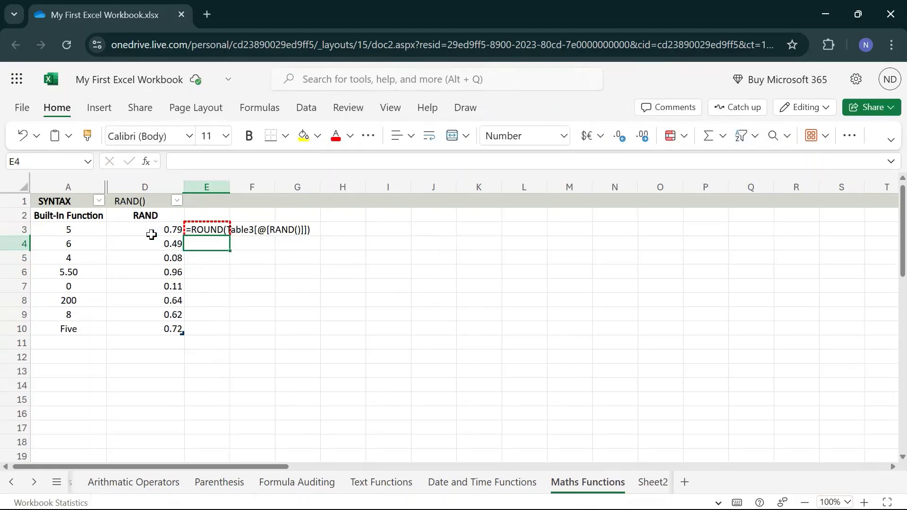
# Step: Add 0 as the num_digits argument of the ROUND formula in E3
pyautogui.press('Up')
pyautogui.press('F2')
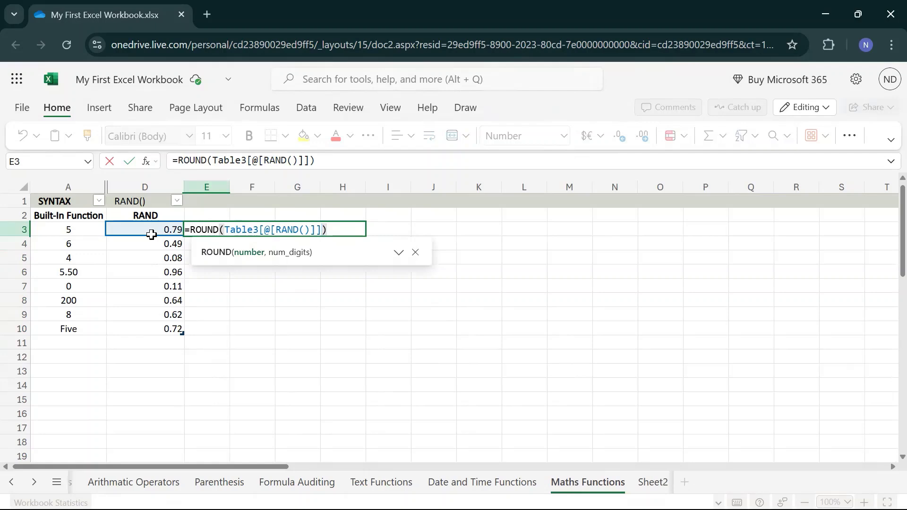
pyautogui.write(',0')
pyautogui.press('Return')
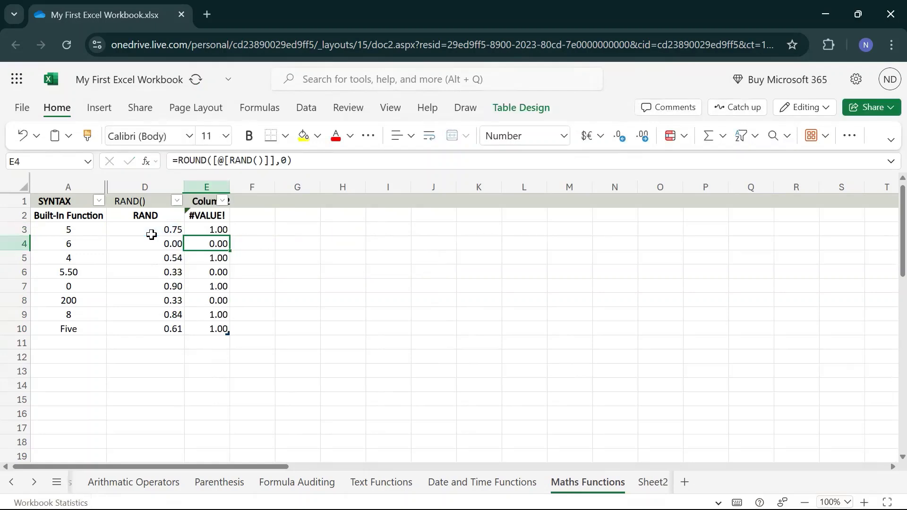
# Step: Compare the random numbers in column D with their rounded values in column E, row by row
pyautogui.press('Up')
pyautogui.press('Down')
pyautogui.press('Left')
pyautogui.press('Right')
pyautogui.press('Down')
pyautogui.press('Down')
pyautogui.press('Left')
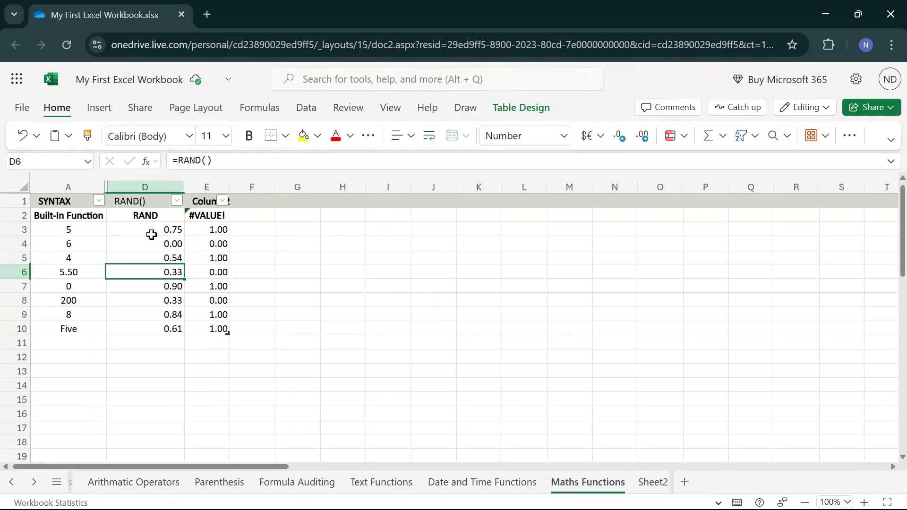
pyautogui.press('Up')
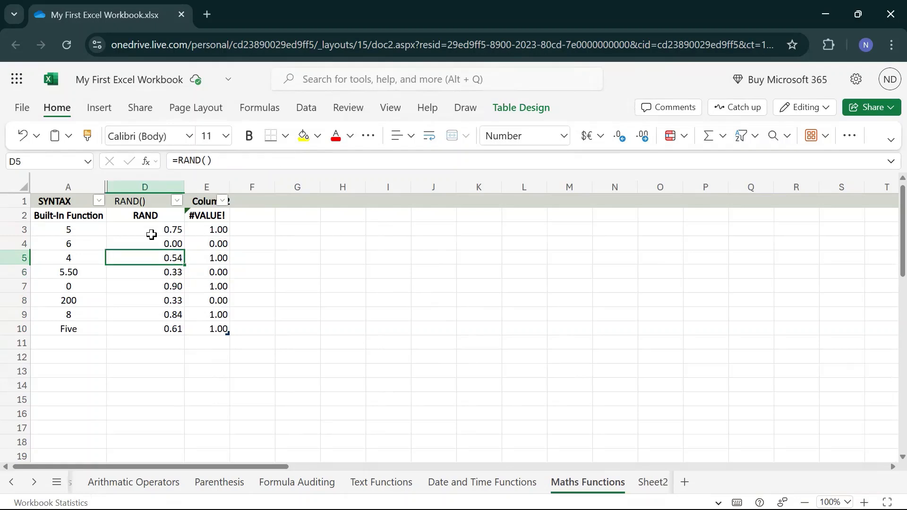
pyautogui.press('Down')
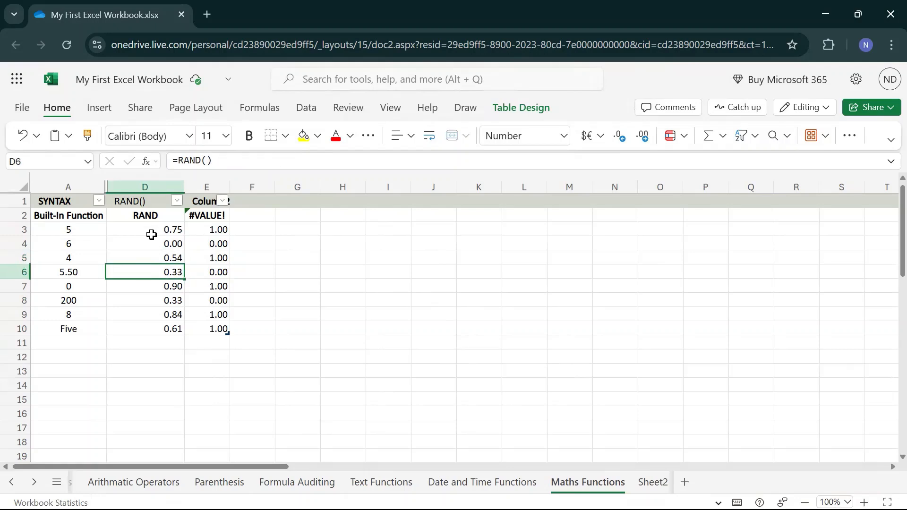
pyautogui.press('Right')
pyautogui.press('Left')
pyautogui.press('Down')
pyautogui.press('Up')
pyautogui.press('Up')
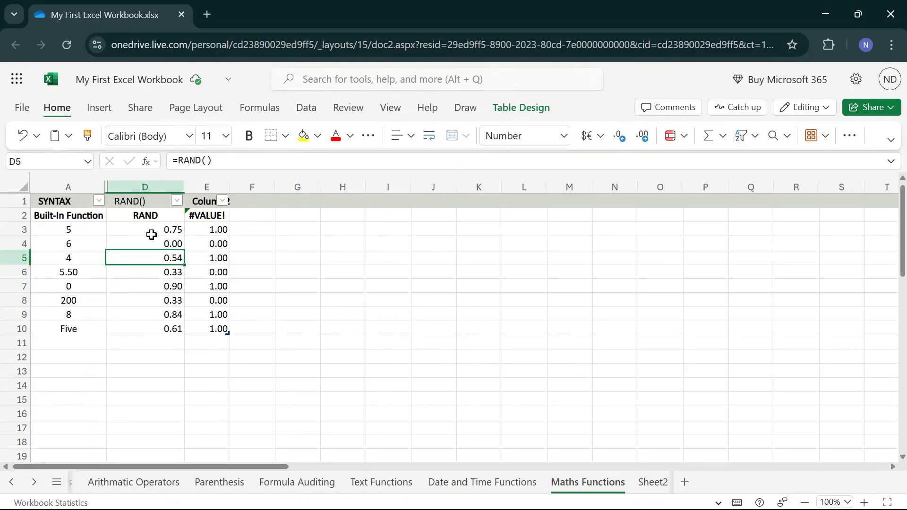
pyautogui.press('Right')
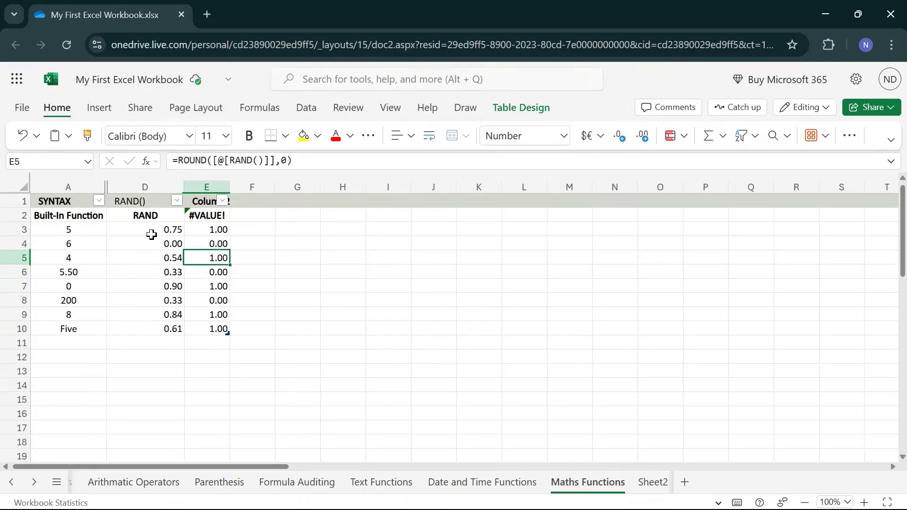
# Step: Clear the contents of the ROUND column, cells E1:E10
pyautogui.hotkey('ctrl', 'Up')
pyautogui.hotkey('ctrl', 'shift', 'Down')
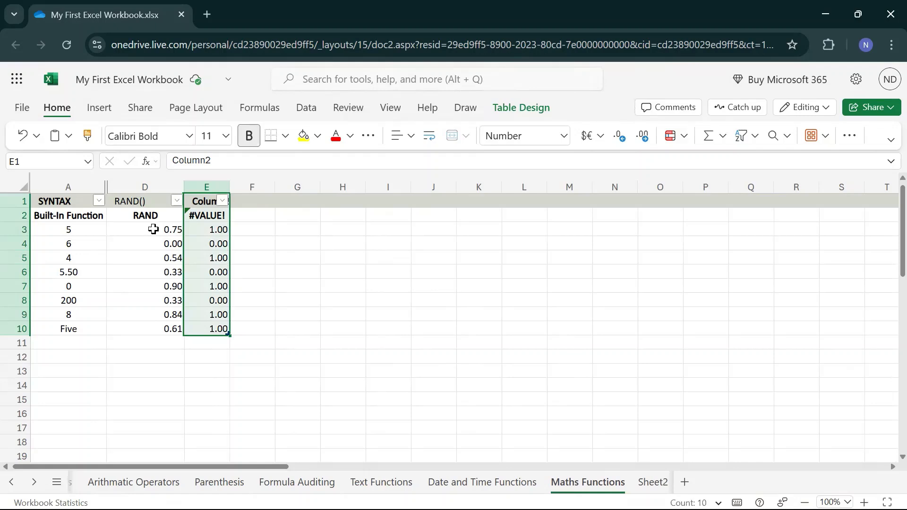
pyautogui.press('Delete')
pyautogui.click(321, 272)
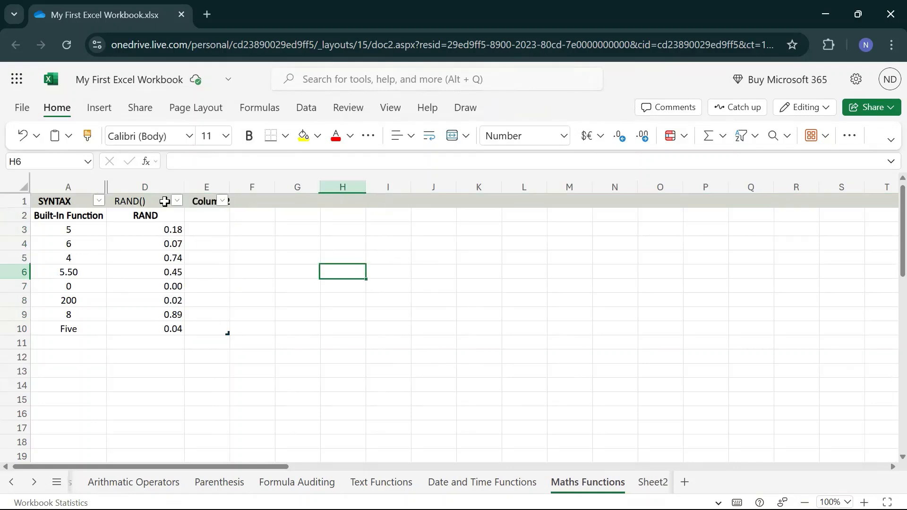
# Step: Convert the table covering A1:E10 to a normal range
pyautogui.moveTo(75, 201); pyautogui.dragTo(68, 230)
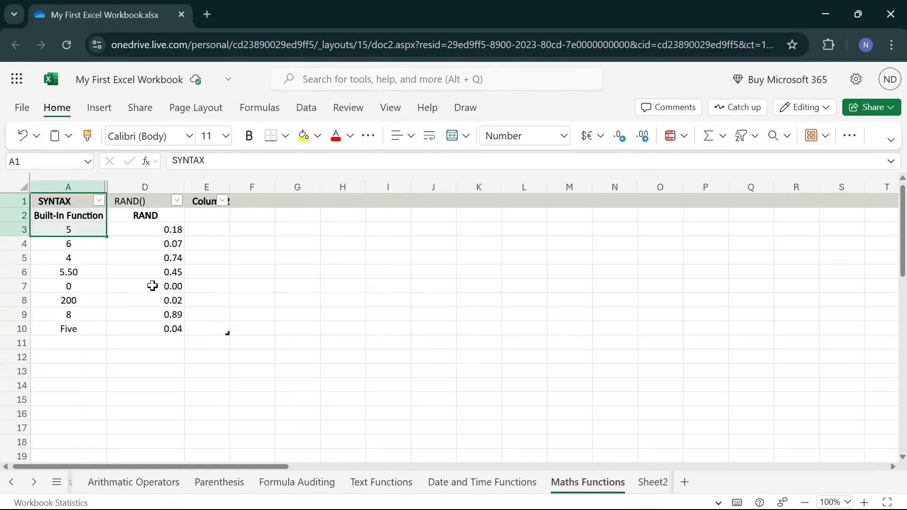
pyautogui.moveTo(152, 286); pyautogui.dragTo(201, 326)
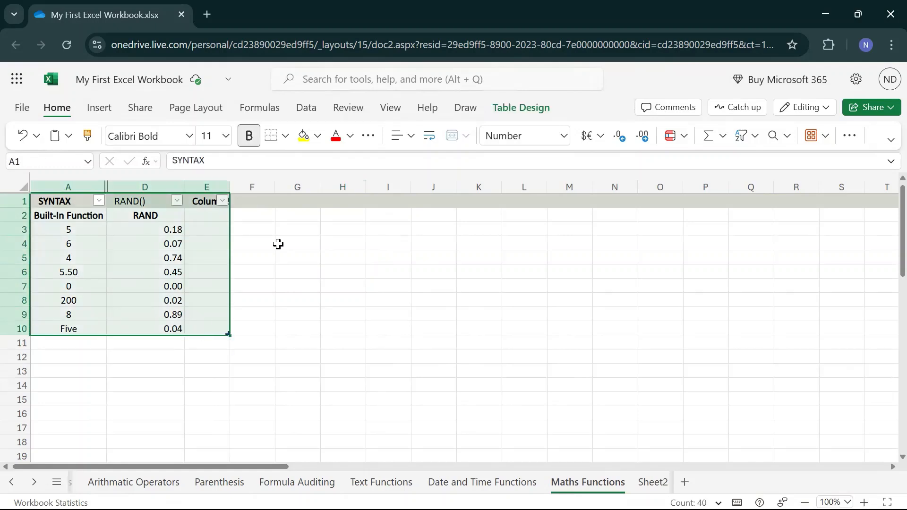
pyautogui.rightClick(191, 272)
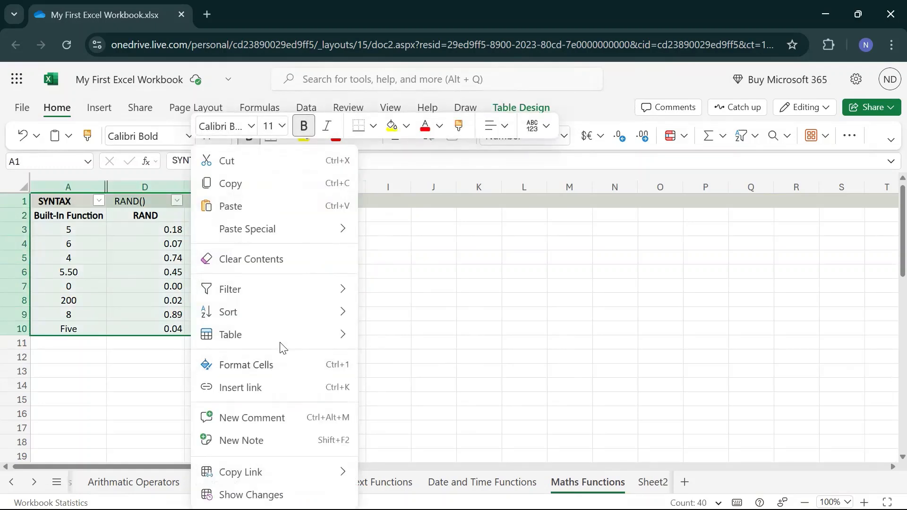
pyautogui.moveTo(280, 336)
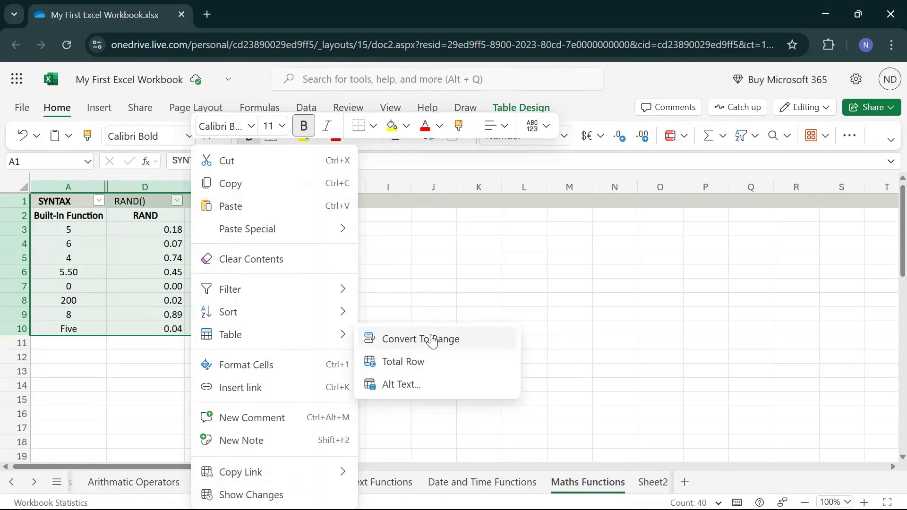
pyautogui.click(418, 339)
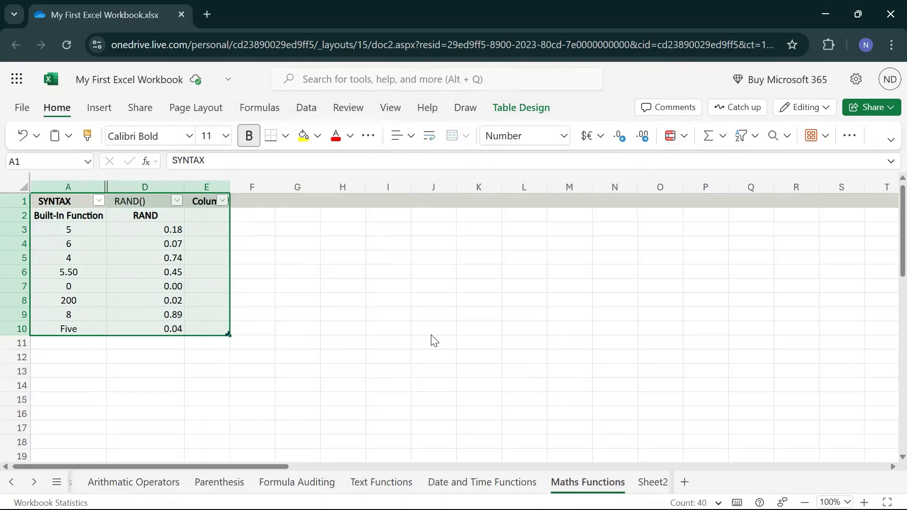
pyautogui.click(294, 270)
# Step: Delete column E with its leftover Column2 header
pyautogui.click(208, 187)
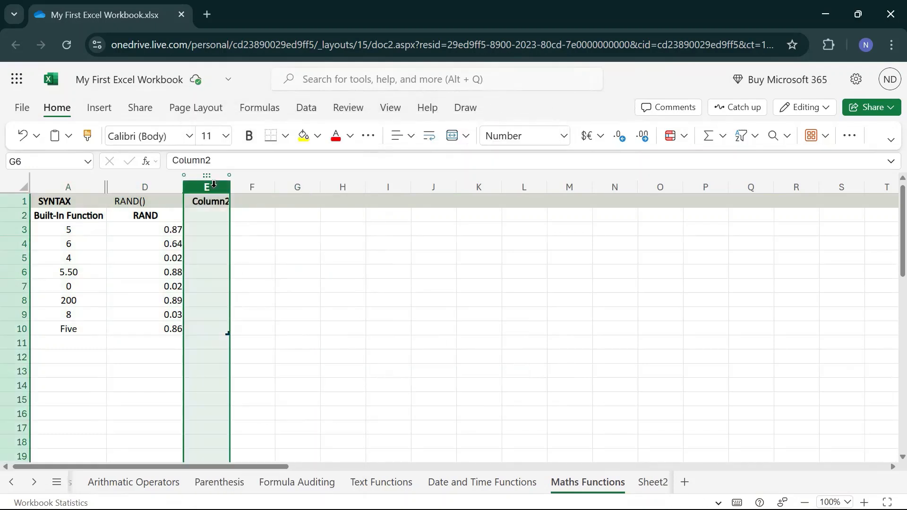
pyautogui.rightClick(213, 188)
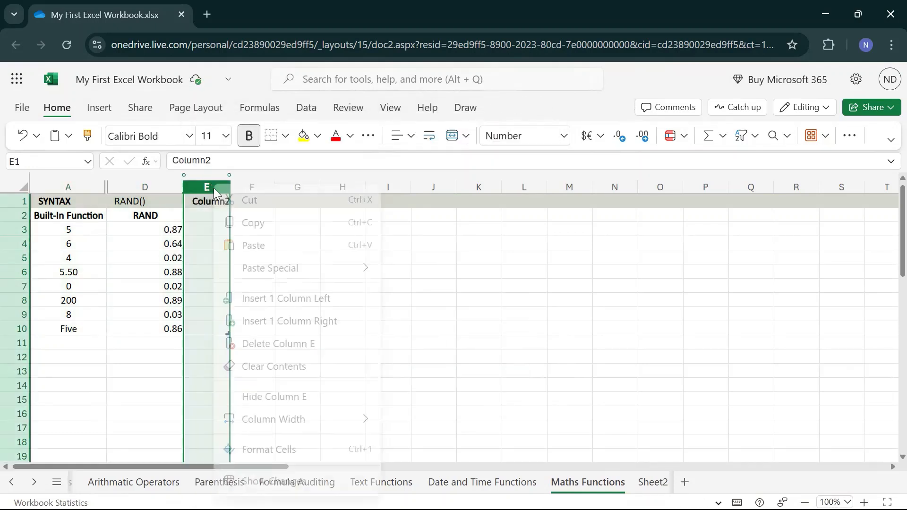
pyautogui.click(280, 348)
pyautogui.click(327, 292)
# Step: Autofit the width of column D to its contents
pyautogui.click(177, 229)
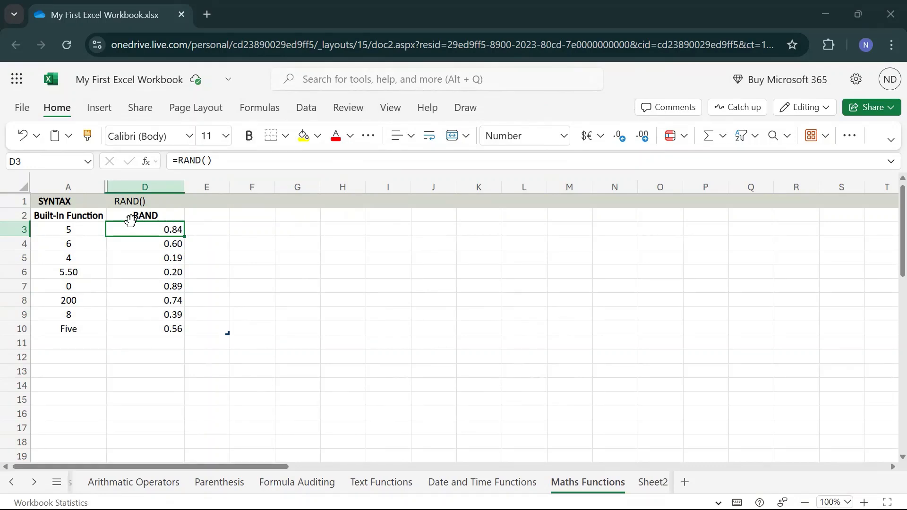
pyautogui.doubleClick(186, 188)
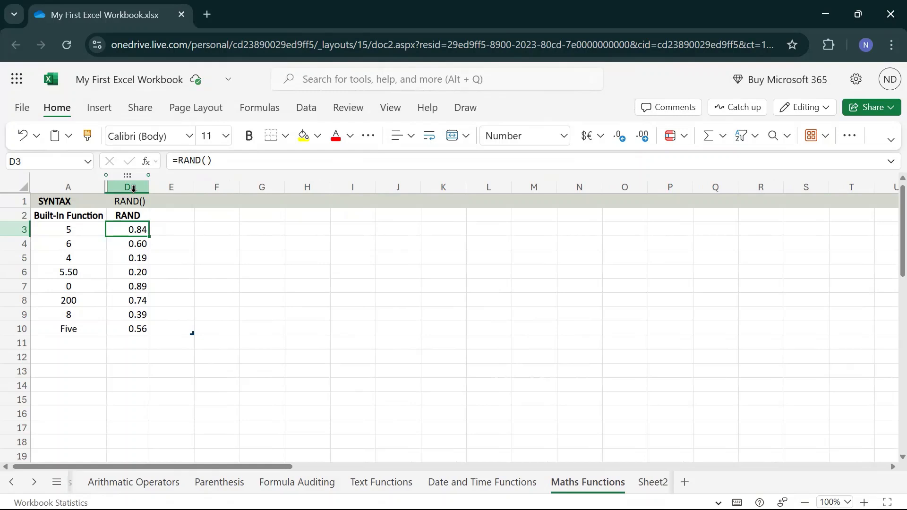
# Step: Select columns A through D, including the hidden columns between them
pyautogui.moveTo(73, 187); pyautogui.dragTo(122, 185)
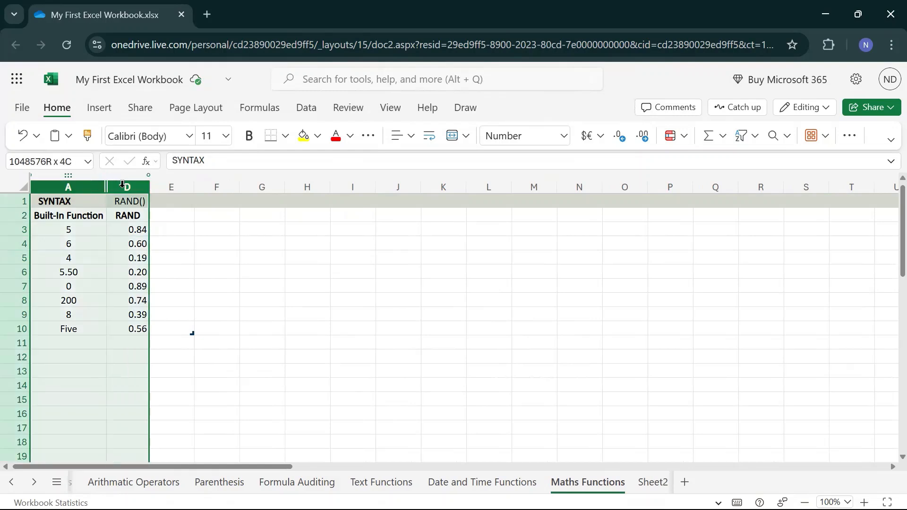